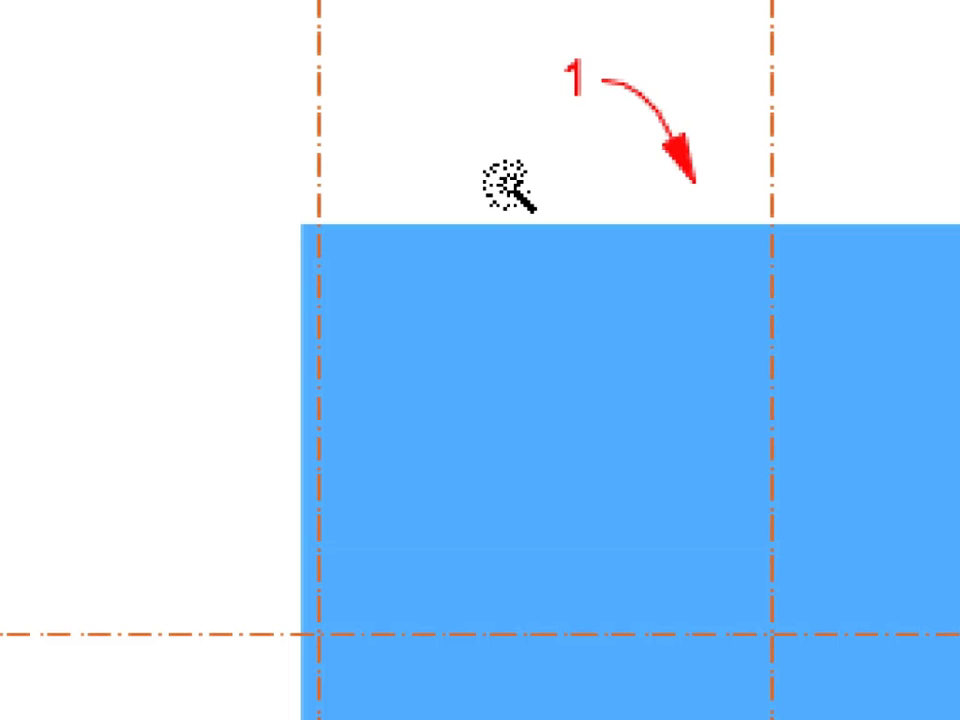
click(520, 215)
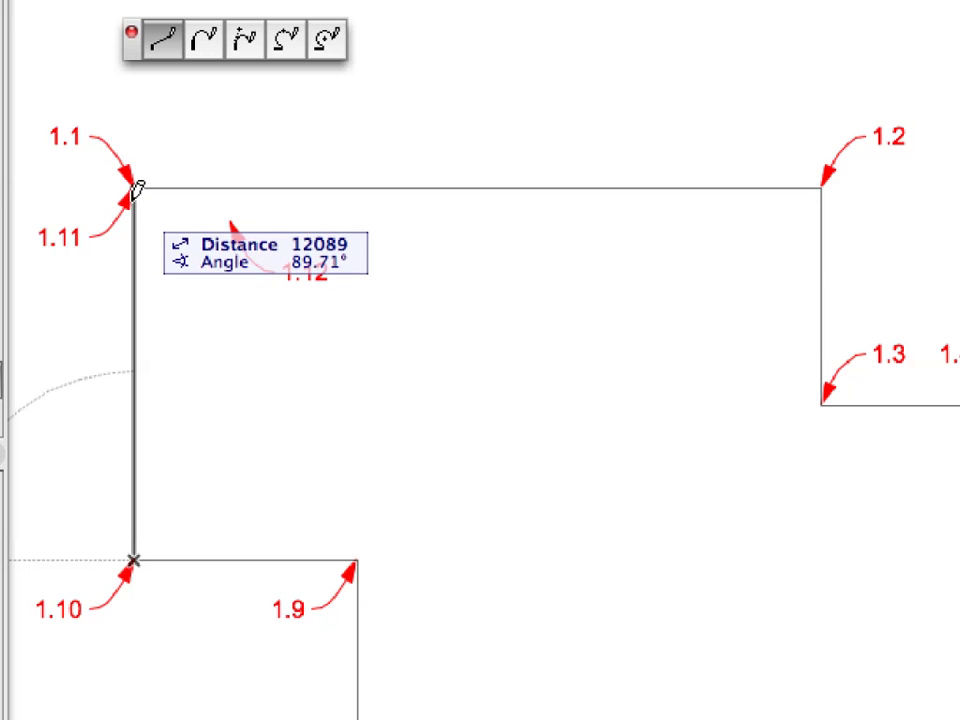
click(135, 189)
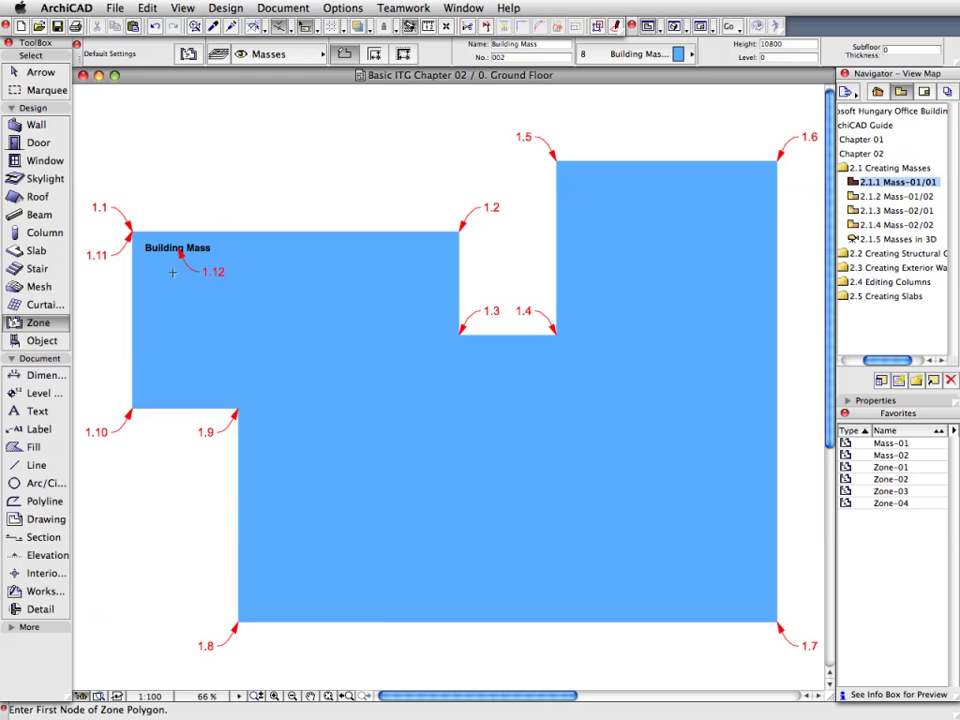
double_click(873, 239)
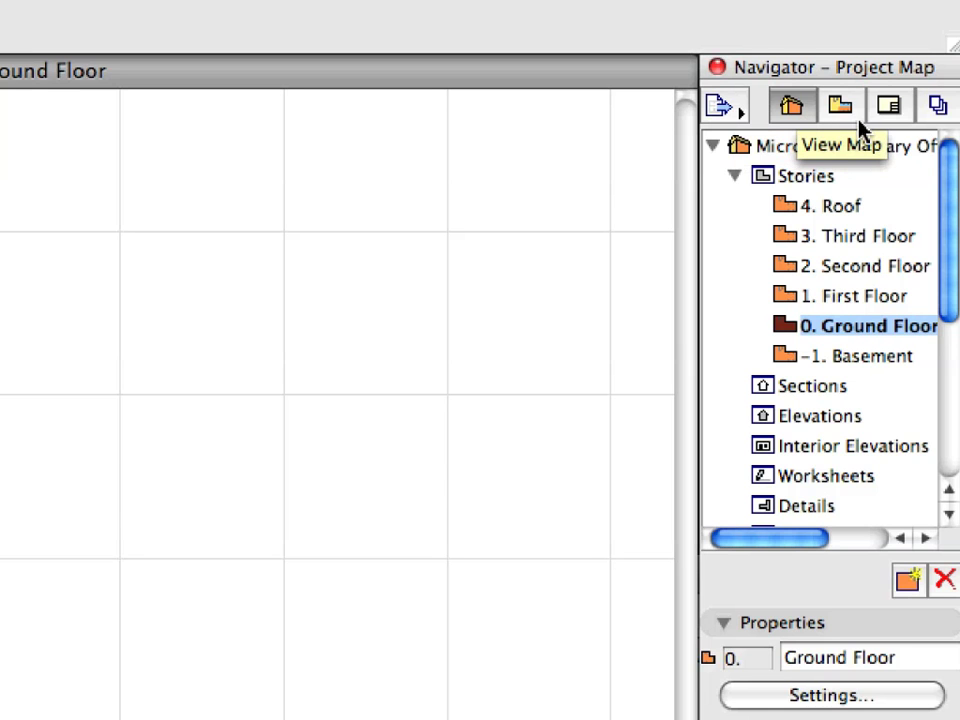
Open the 2.1.1 Mass-01/01 view from Chapter 02's 2.1 Creating Masses folder in the View Map and turn off the grid display
click(850, 108)
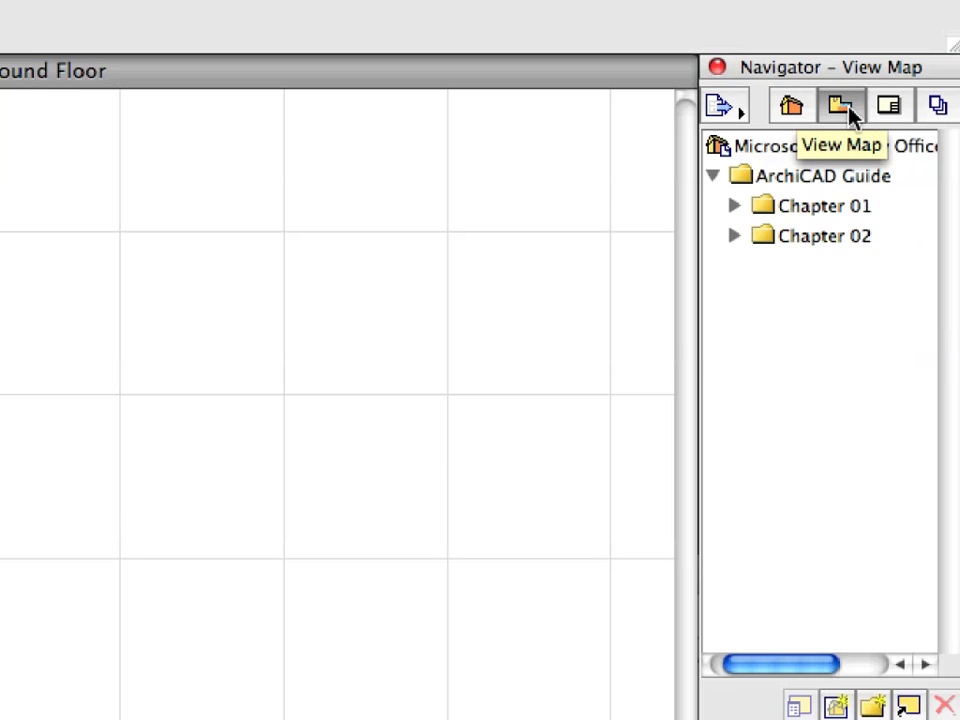
click(815, 238)
click(735, 238)
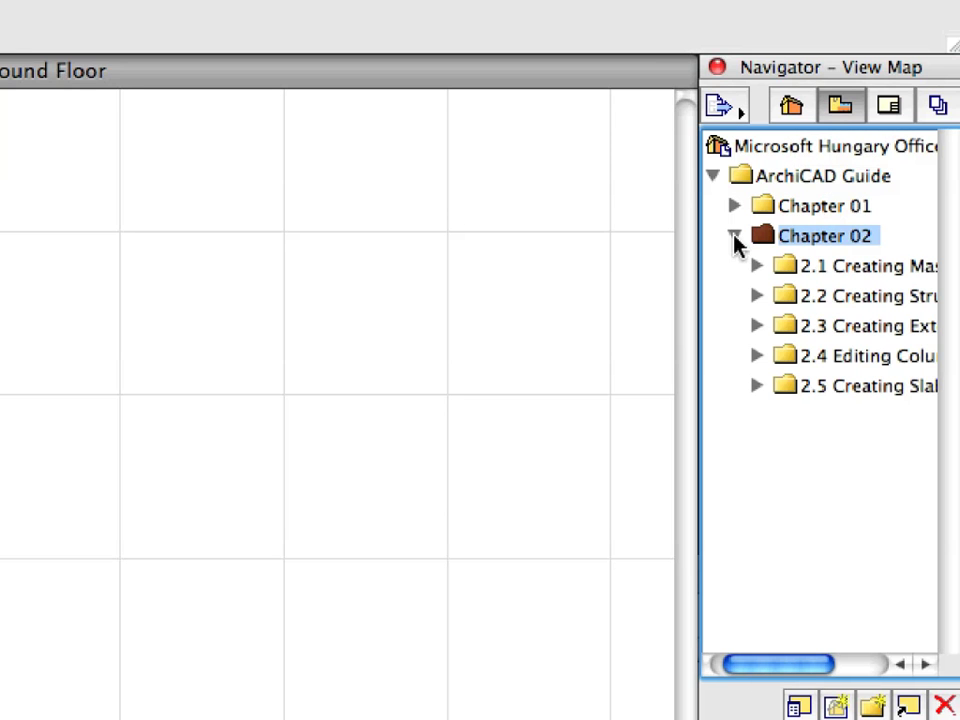
click(784, 266)
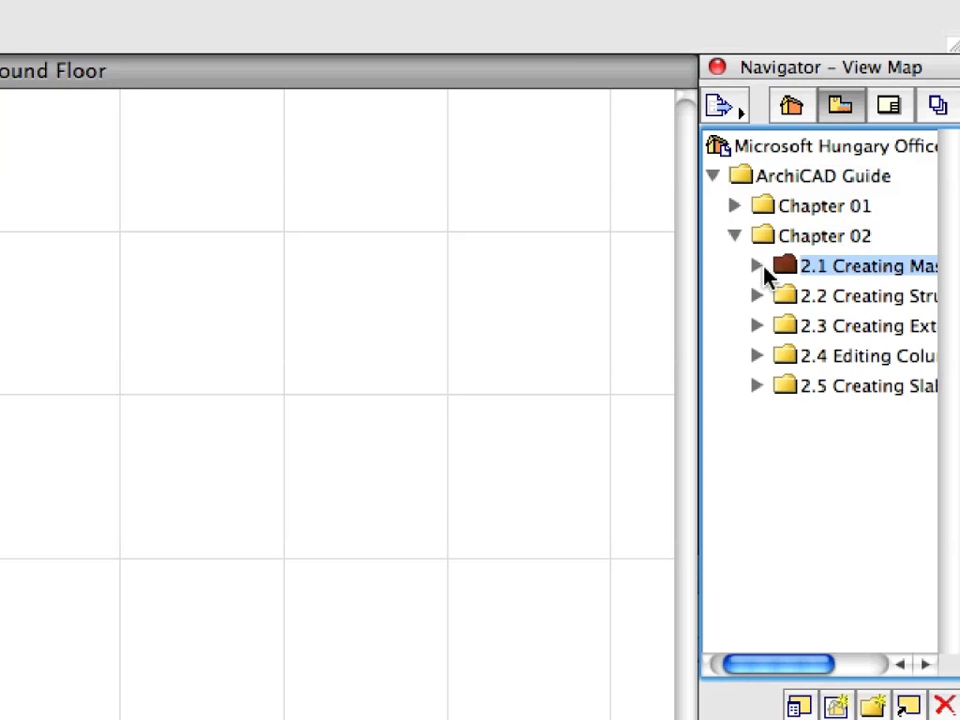
click(757, 268)
click(799, 297)
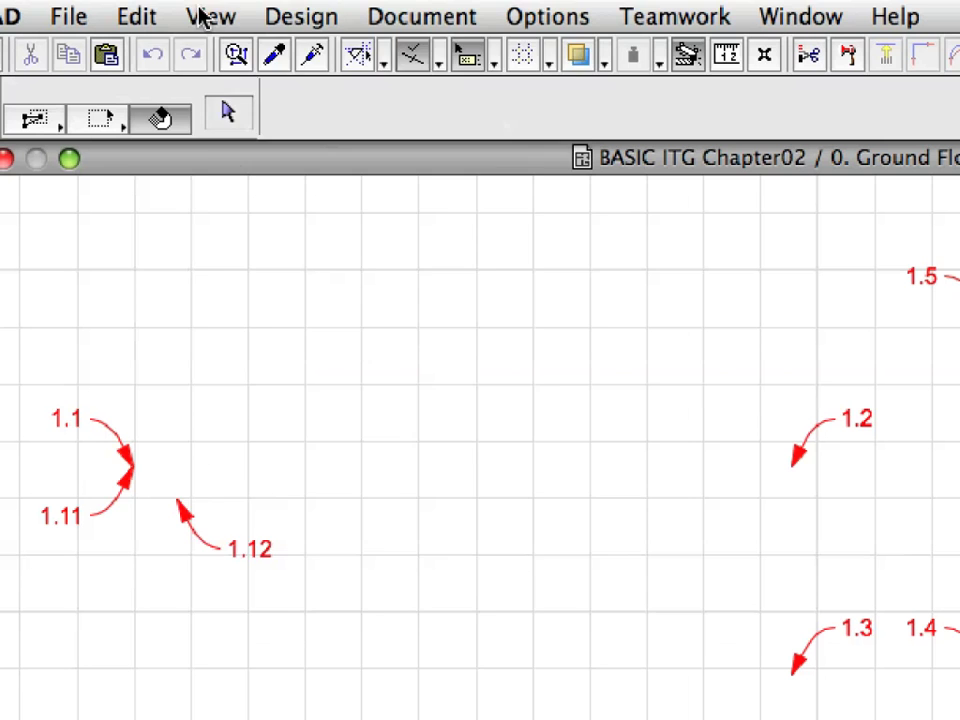
click(176, 8)
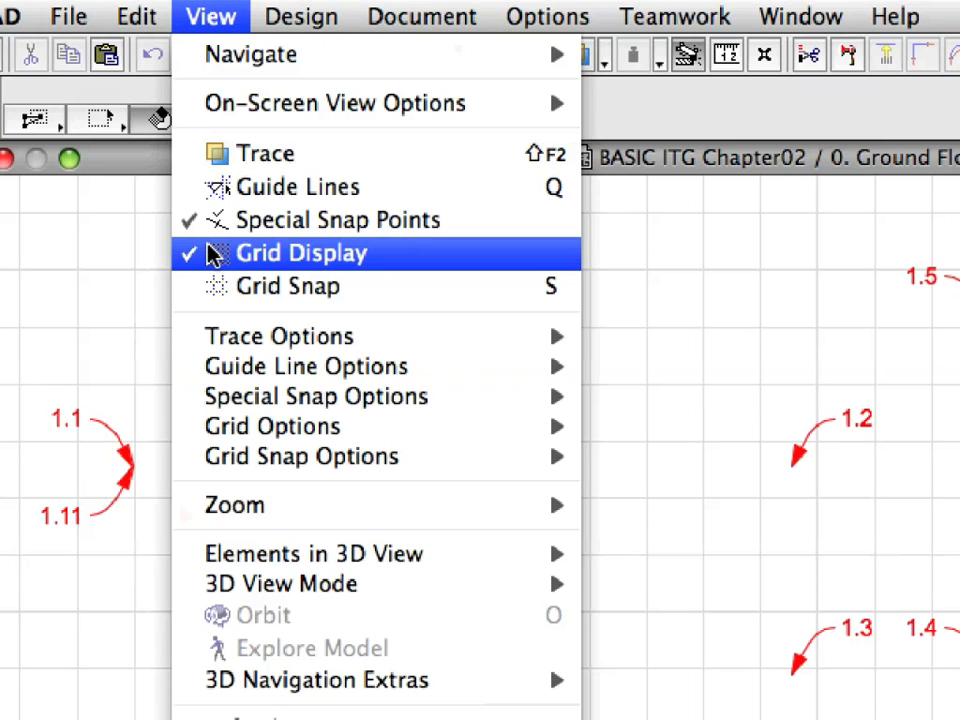
click(415, 265)
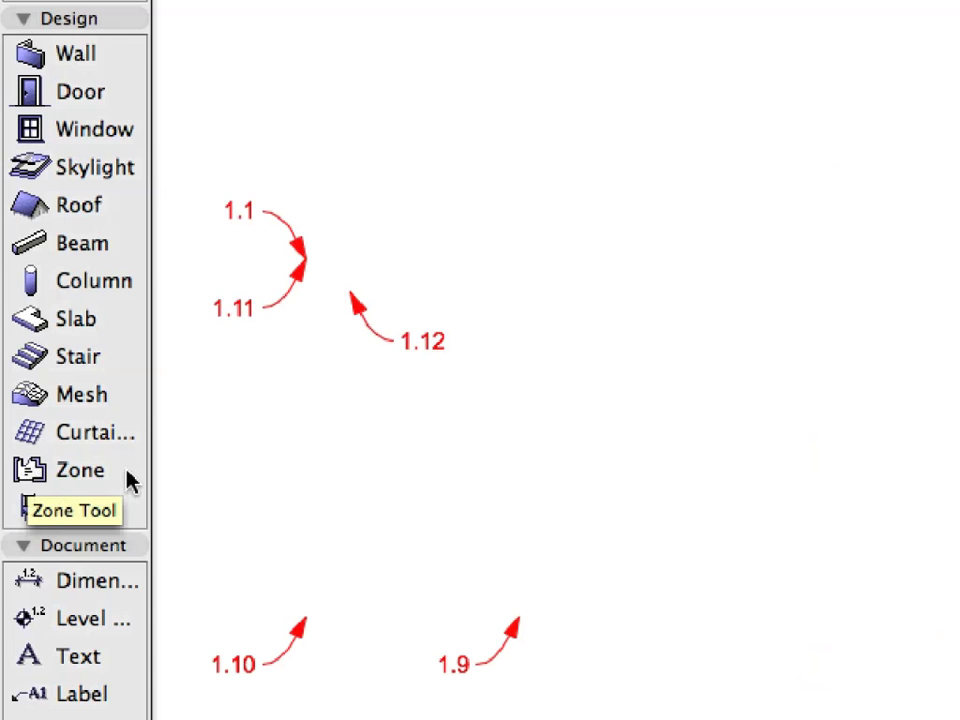
Activate the Zone tool and apply the Mass-01 favorite settings to it
click(128, 480)
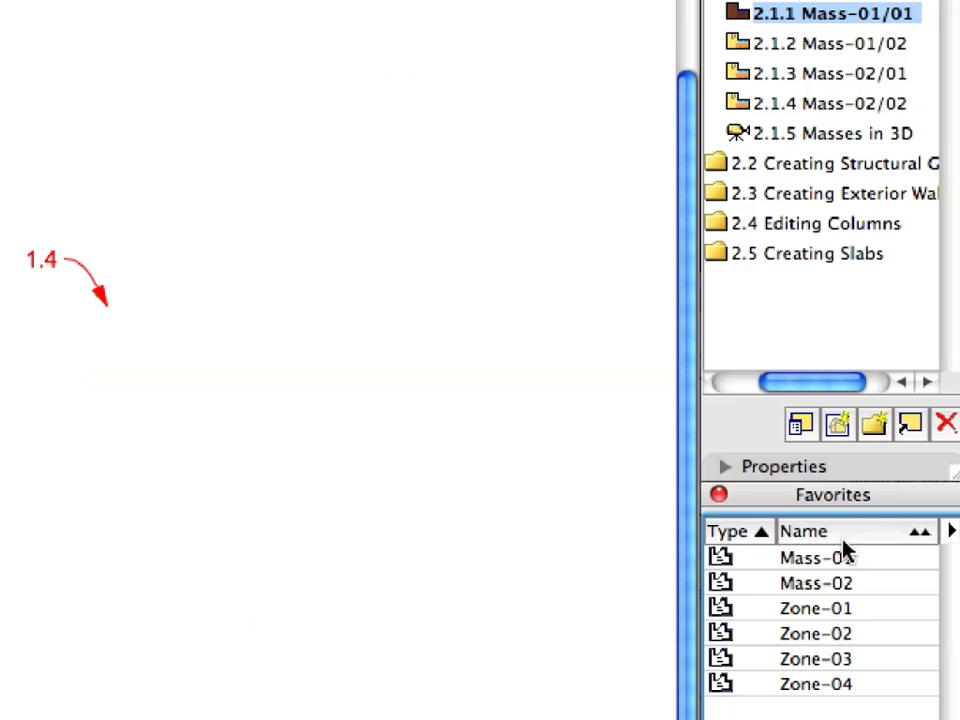
click(898, 443)
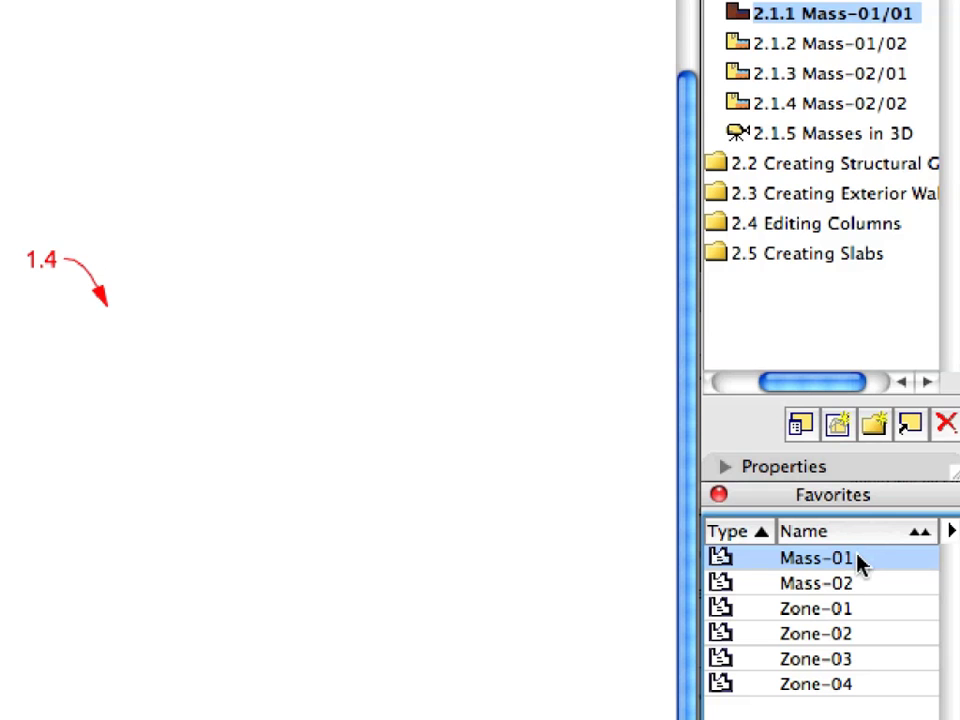
click(786, 20)
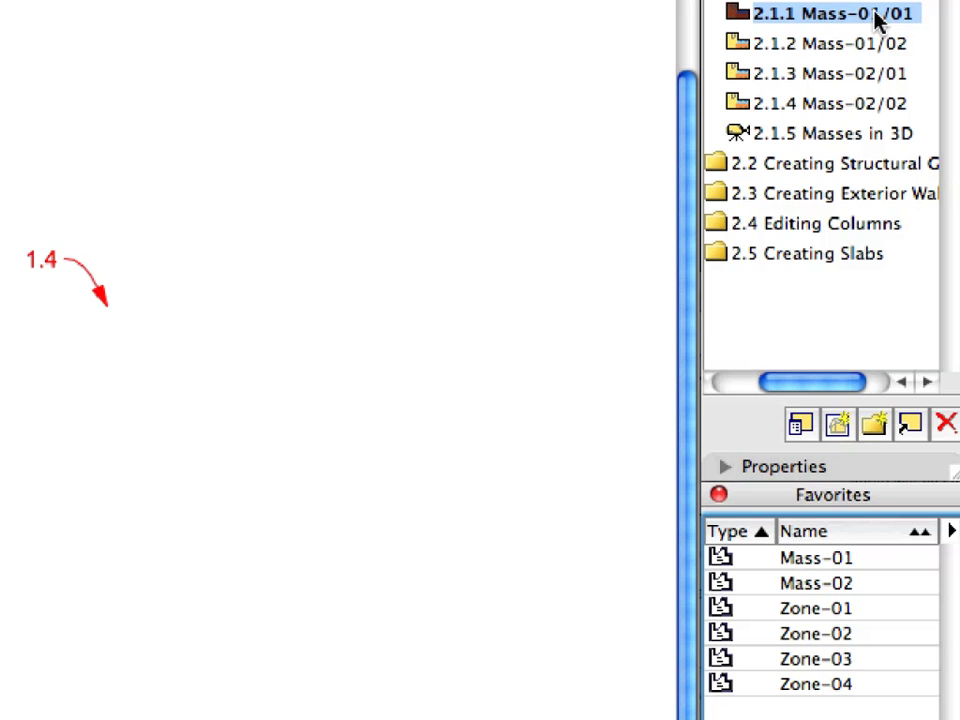
click(845, 560)
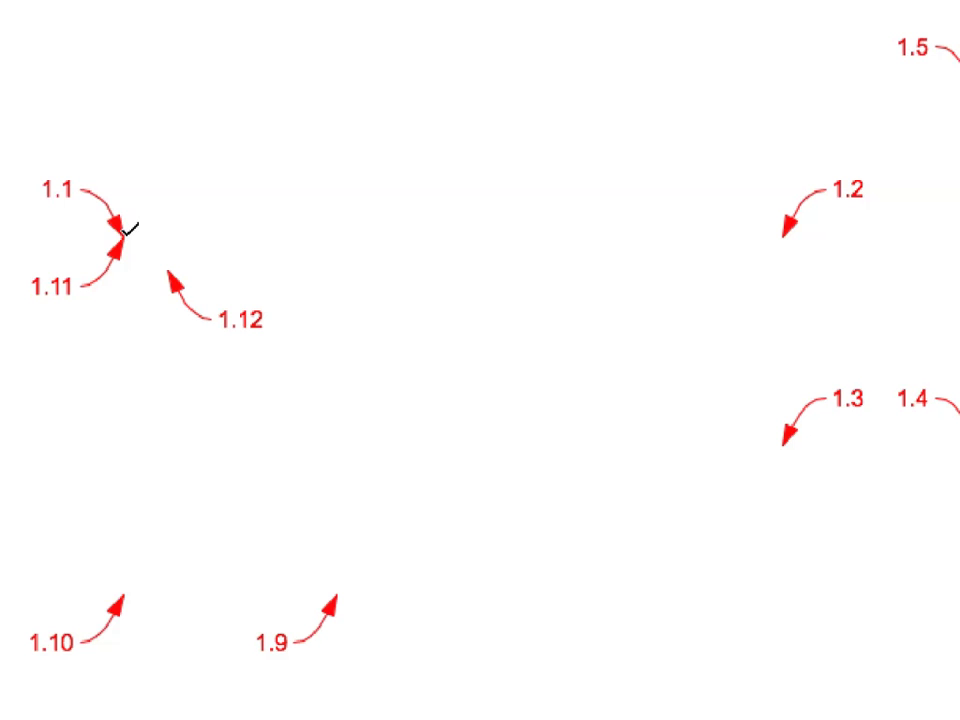
Draw the building mass zone polygon through points 1.1 to 1.11 and place its zone stamp at point 1.12
click(126, 230)
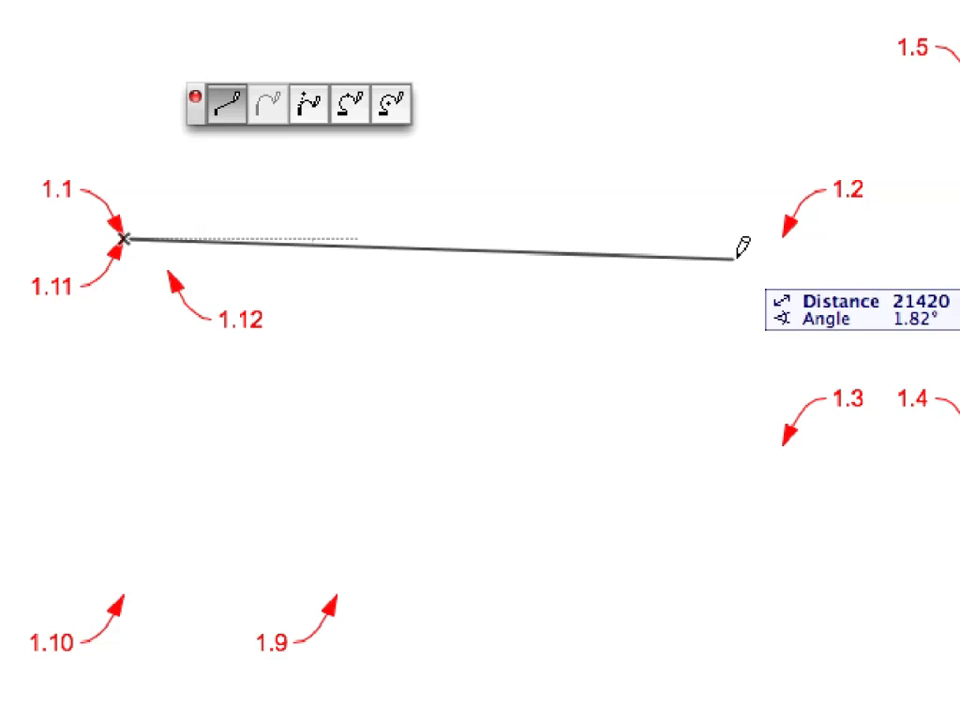
click(783, 237)
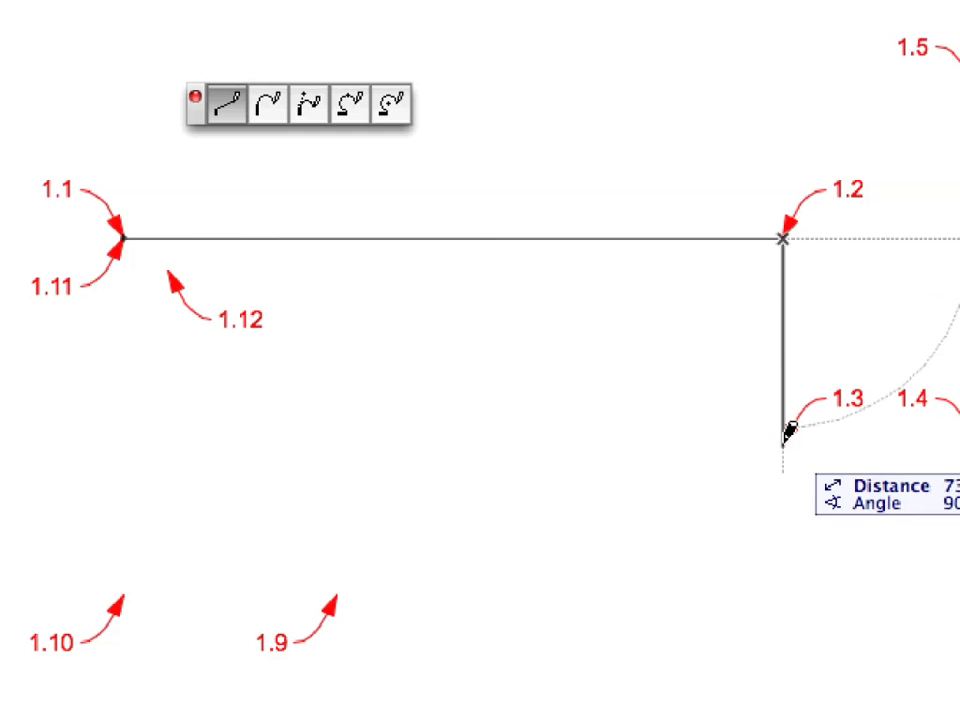
click(783, 446)
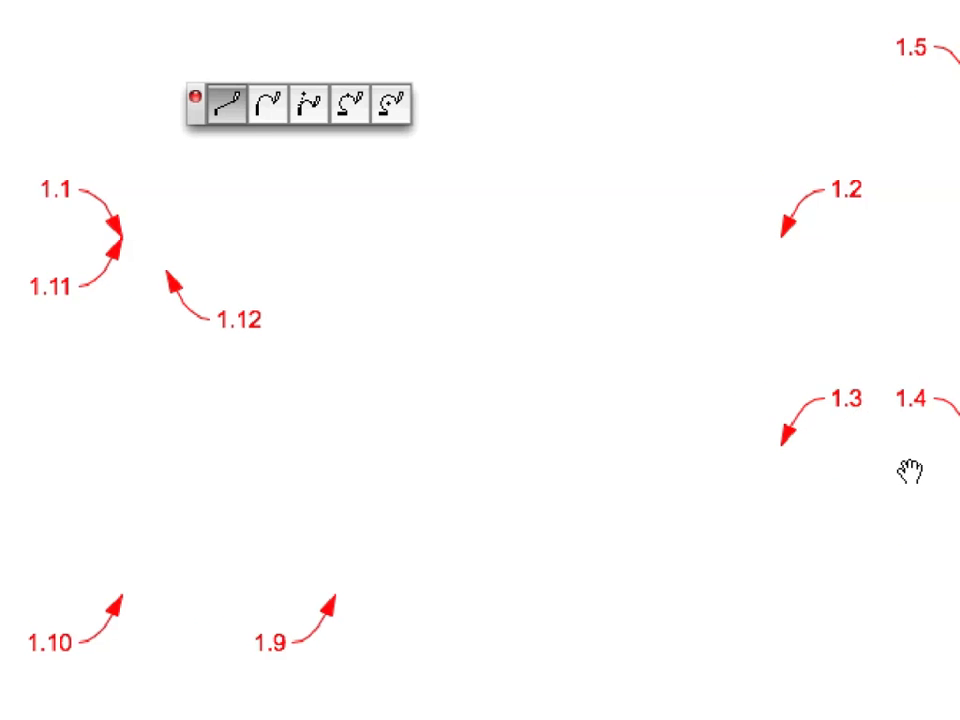
shift+middle_drag(910, 472, 469, 508)
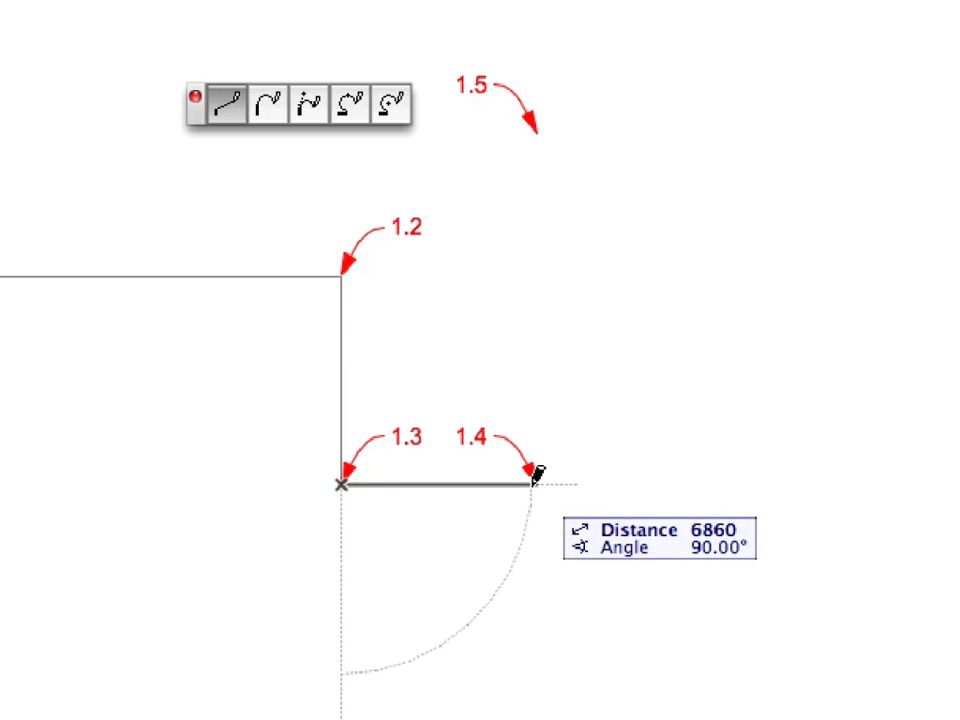
click(537, 484)
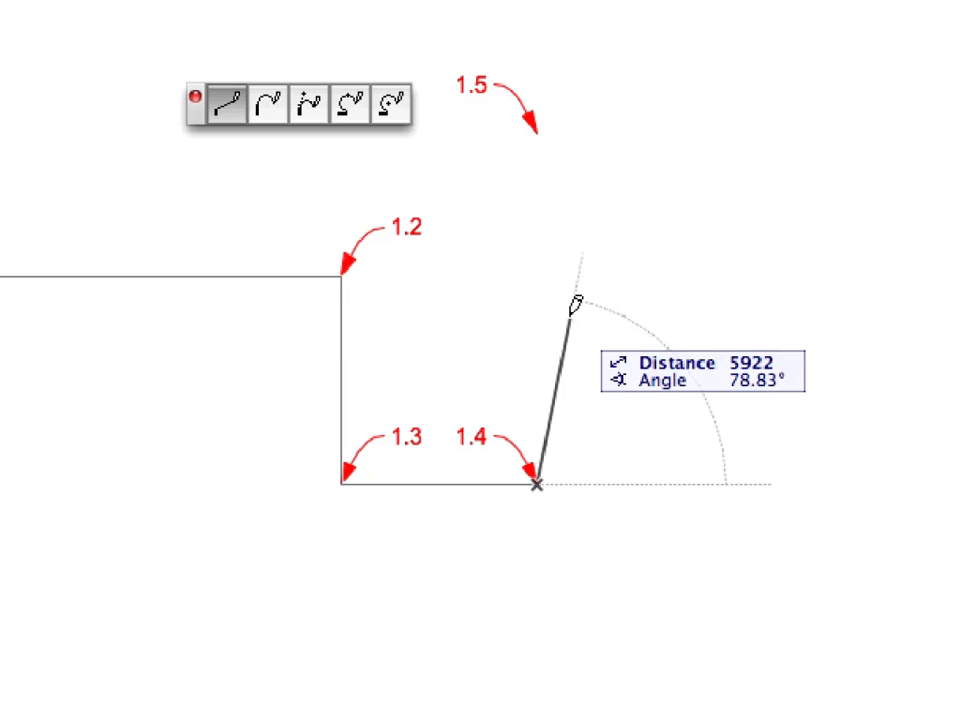
click(538, 130)
shift+middle_drag(575, 155, 272, 244)
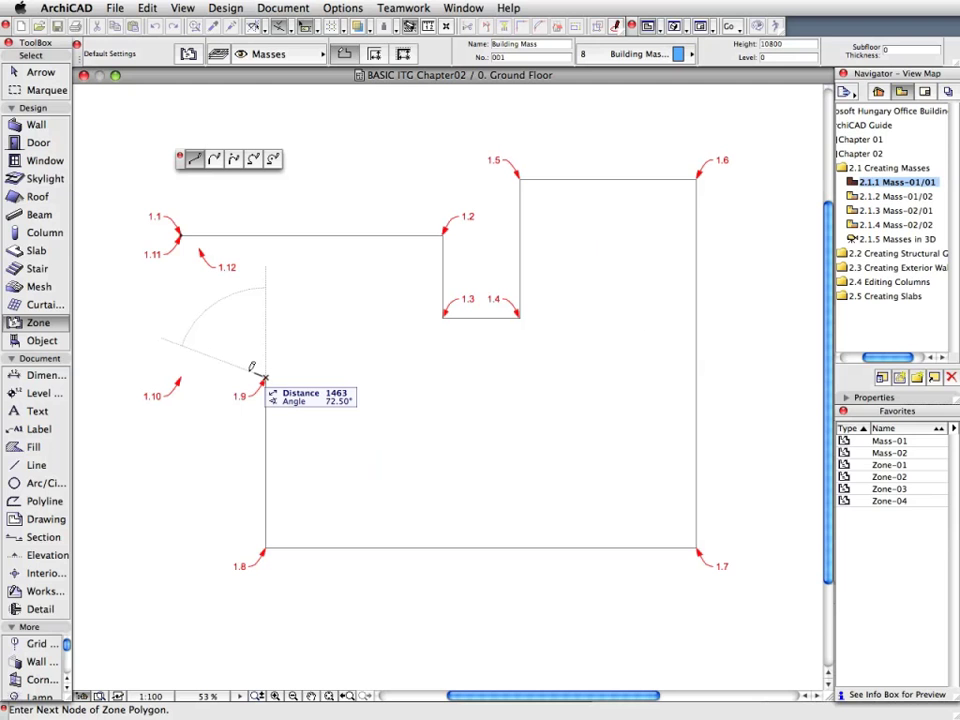
click(181, 377)
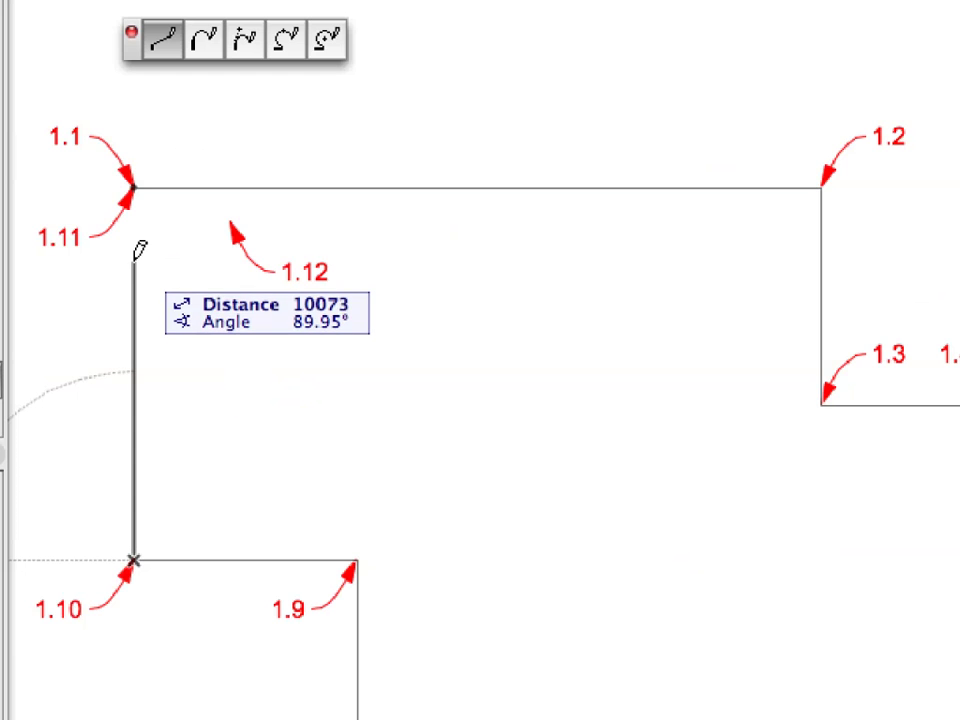
click(135, 188)
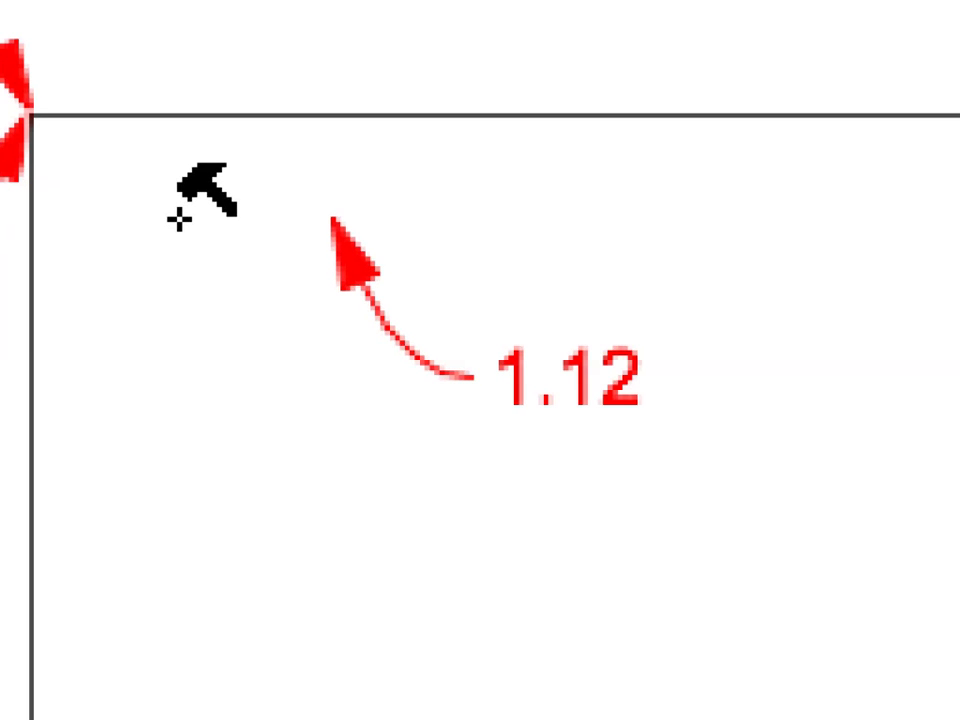
click(322, 190)
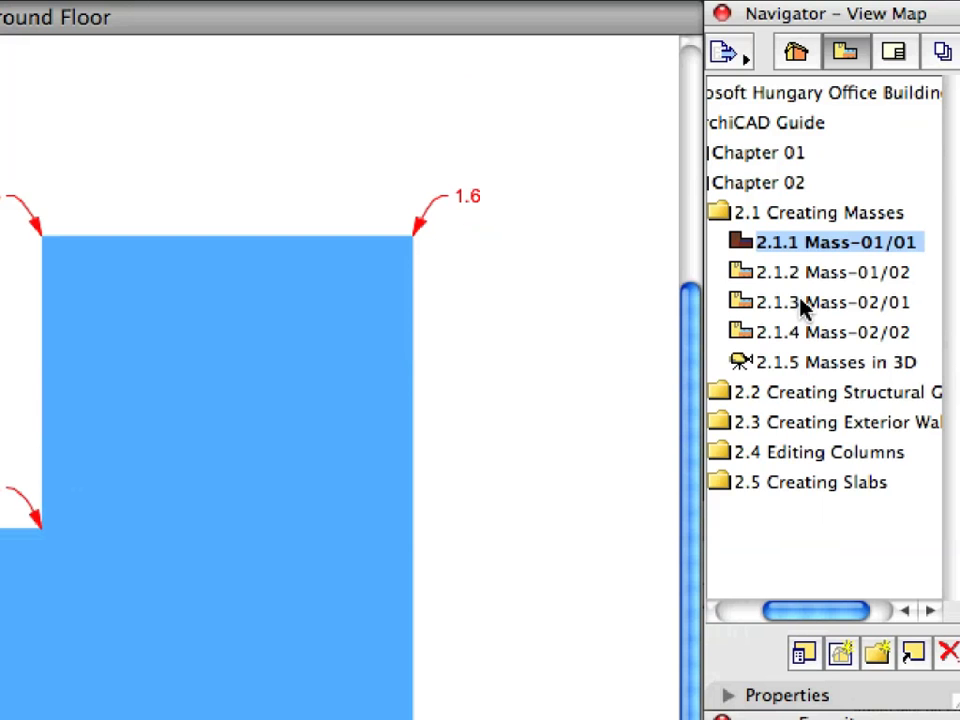
Open the 2.1.2 Mass-01/02 view and draw its building mass zone through points 2.1 to 2.15, with the stamp at 2.16
click(876, 199)
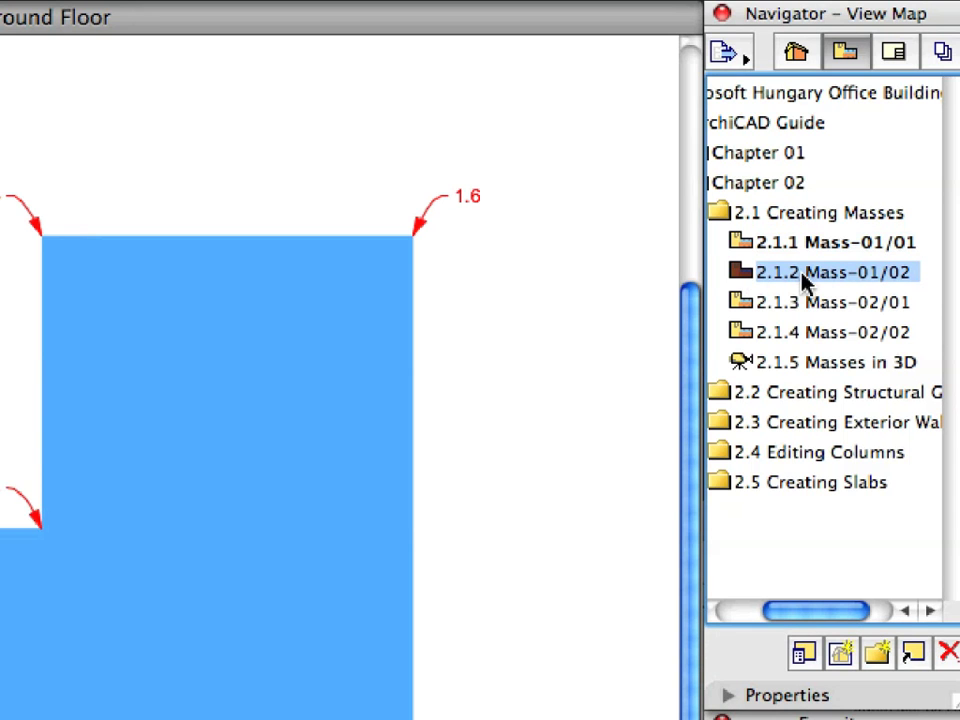
double_click(806, 276)
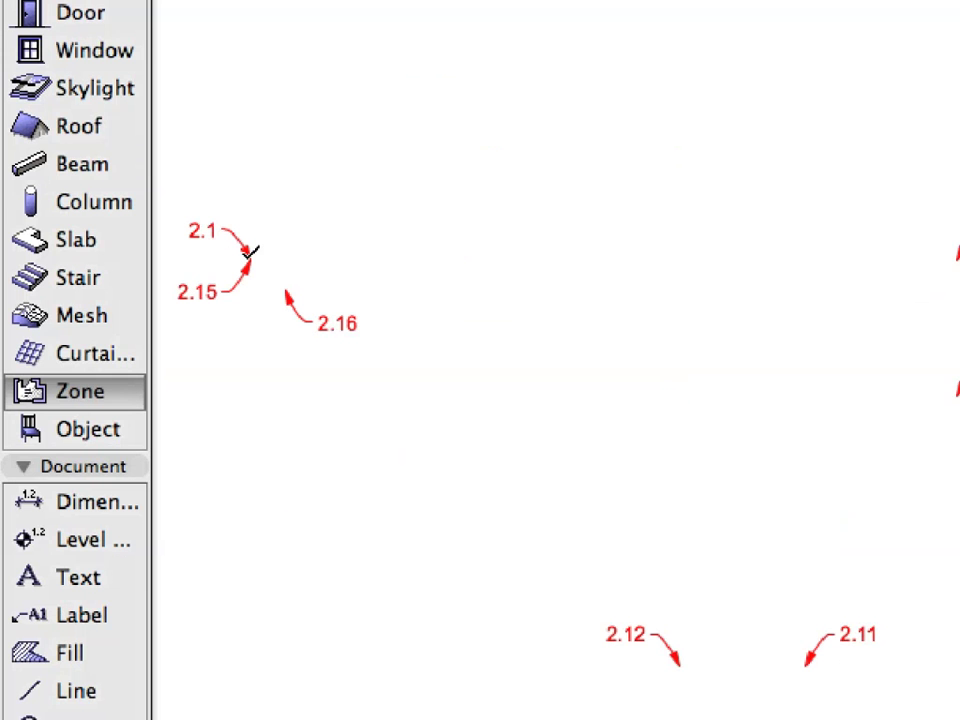
click(249, 259)
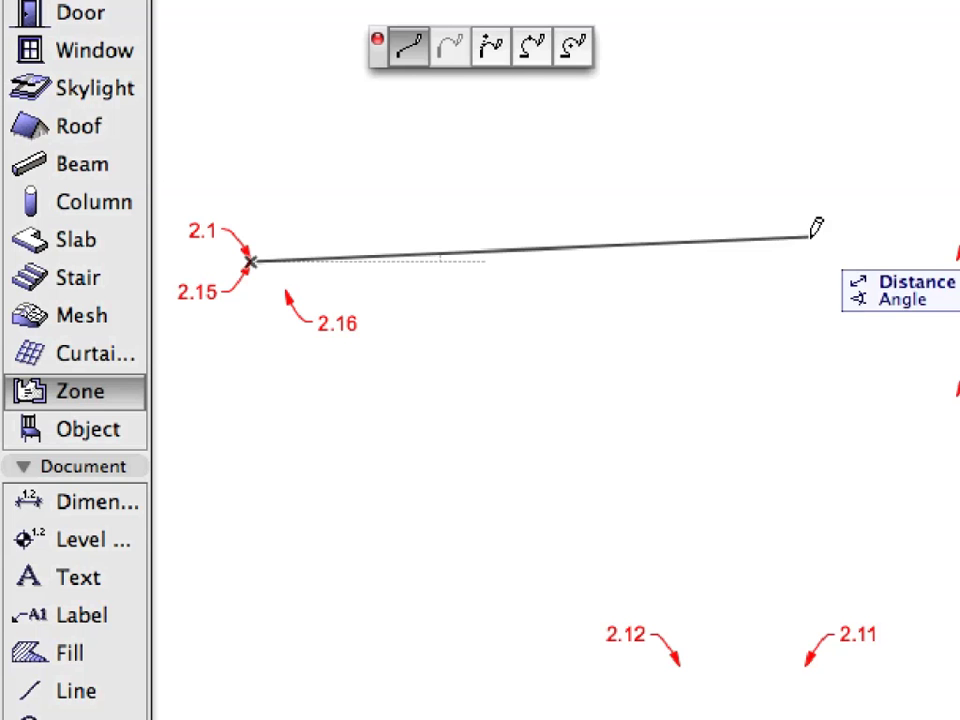
click(955, 261)
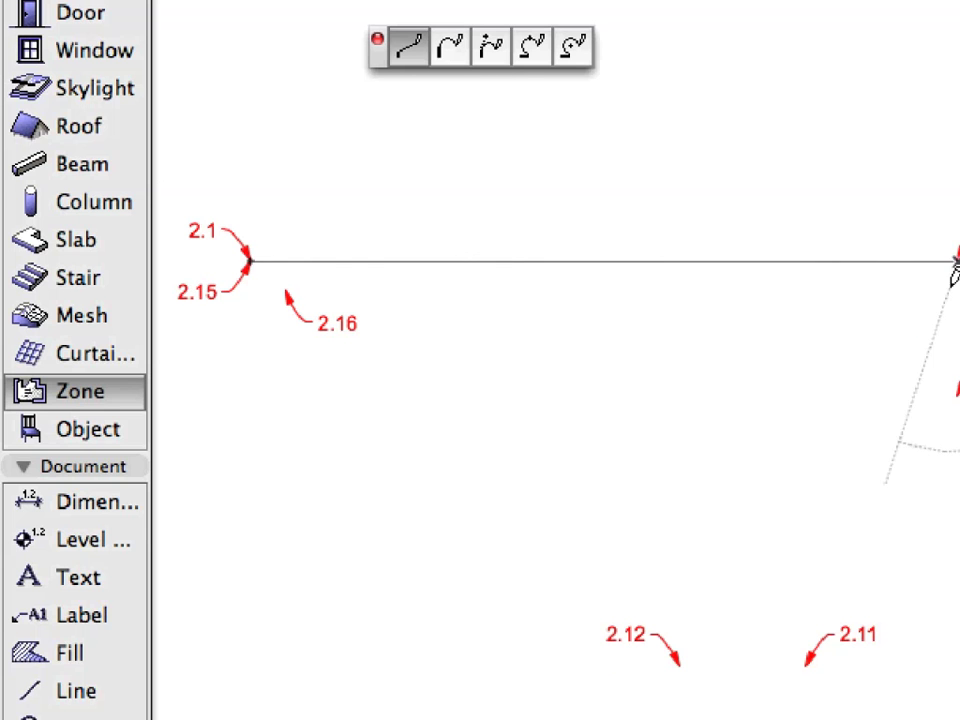
middle_drag(955, 261, 375, 350)
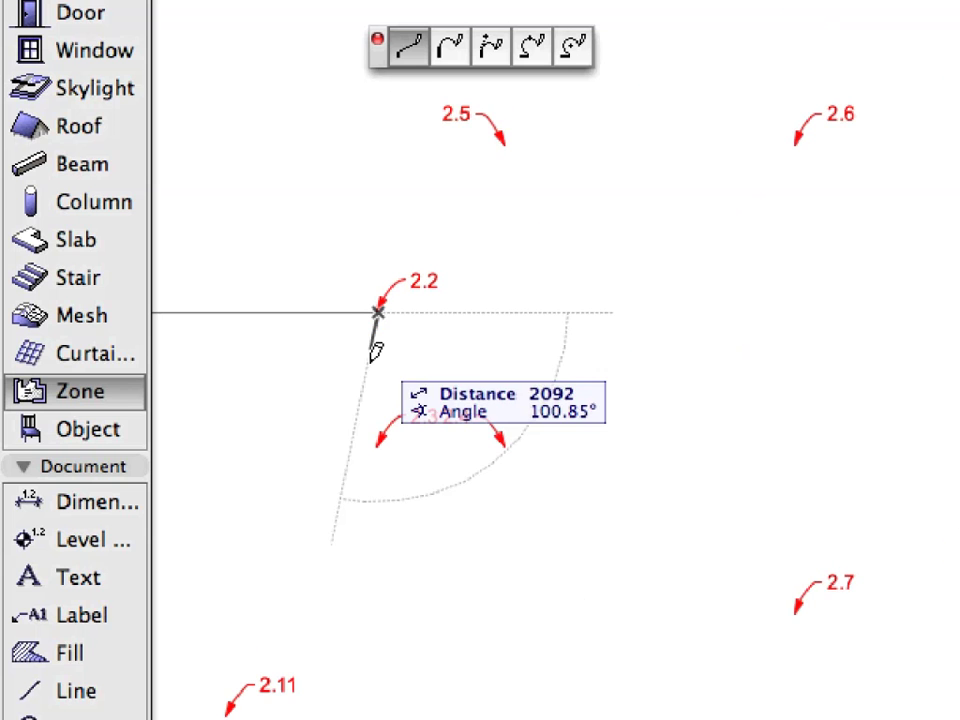
click(378, 447)
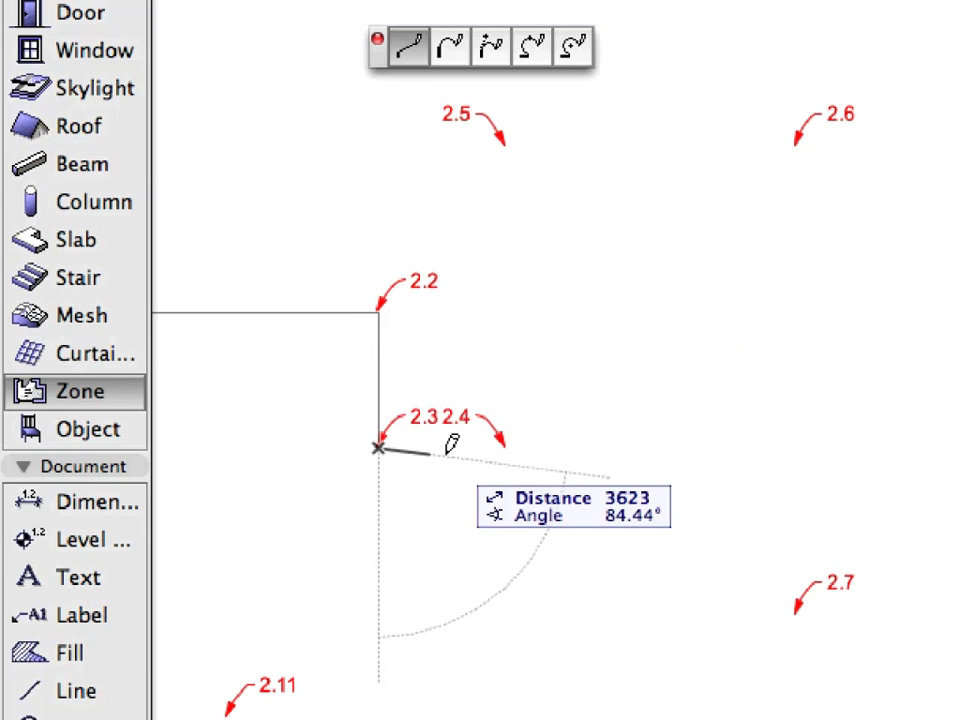
click(505, 446)
click(504, 145)
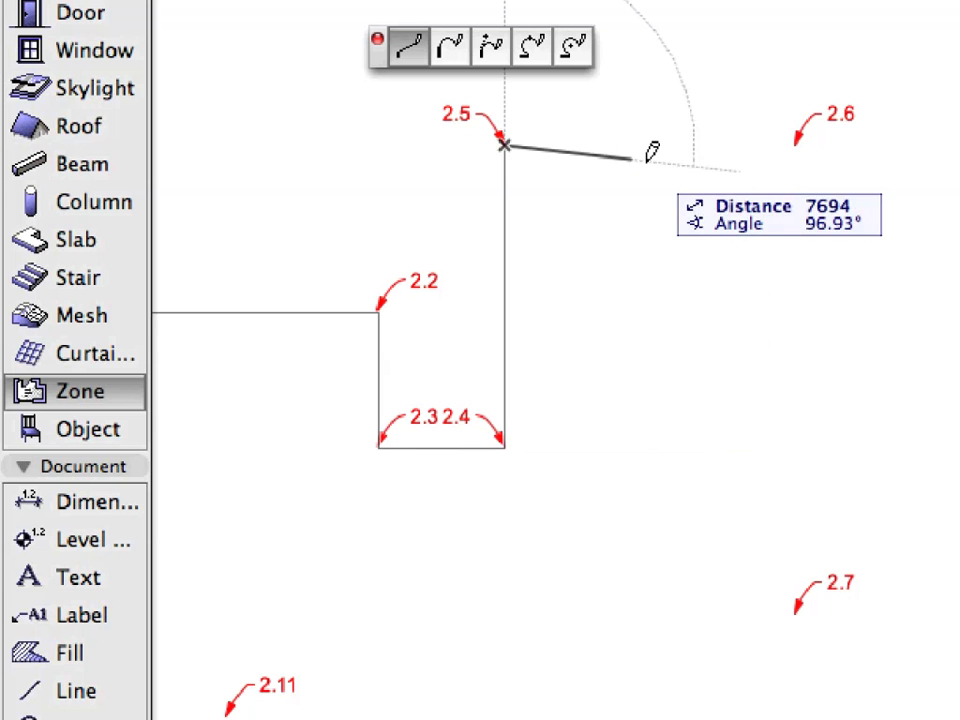
click(794, 146)
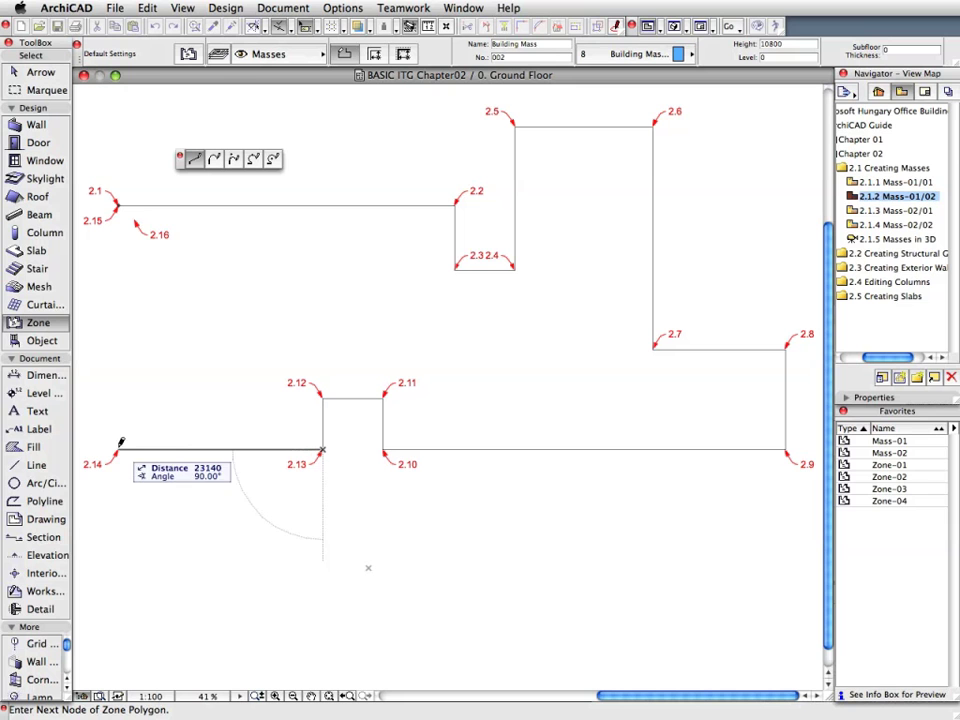
click(118, 450)
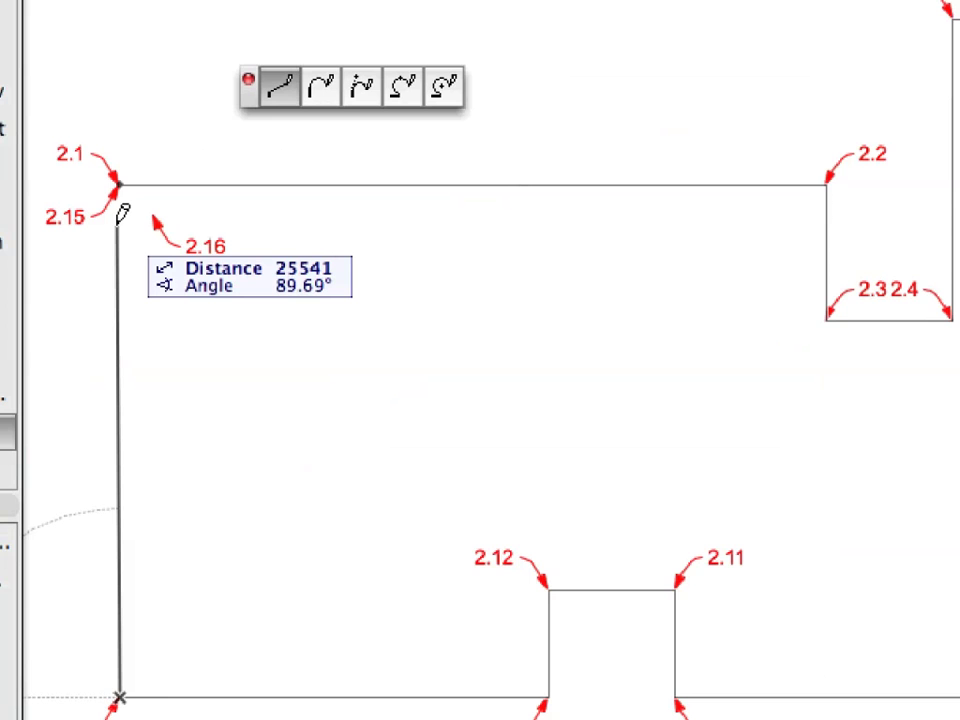
click(120, 185)
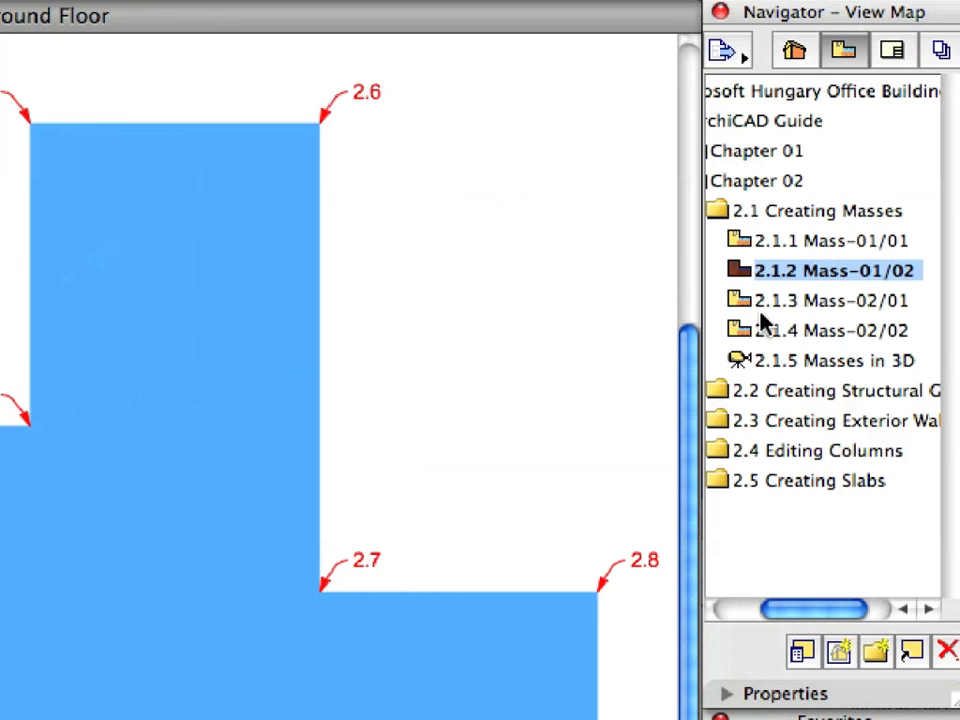
Open the 2.1.3 Mass-02/01 view and apply the Mass-02 favorite settings to the Zone tool
click(854, 213)
double_click(742, 302)
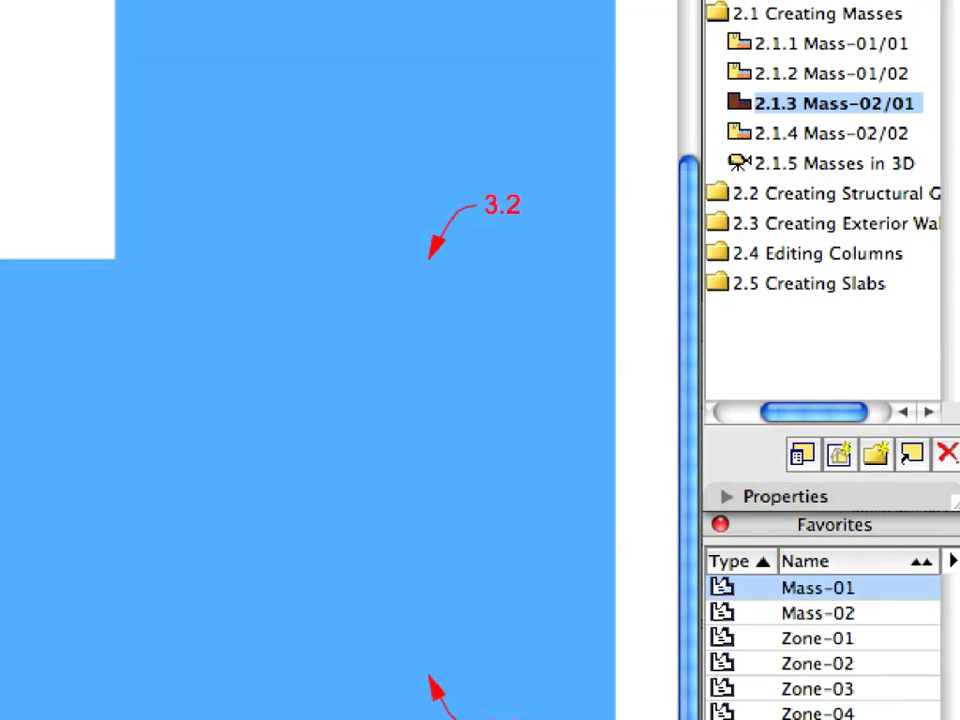
click(761, 613)
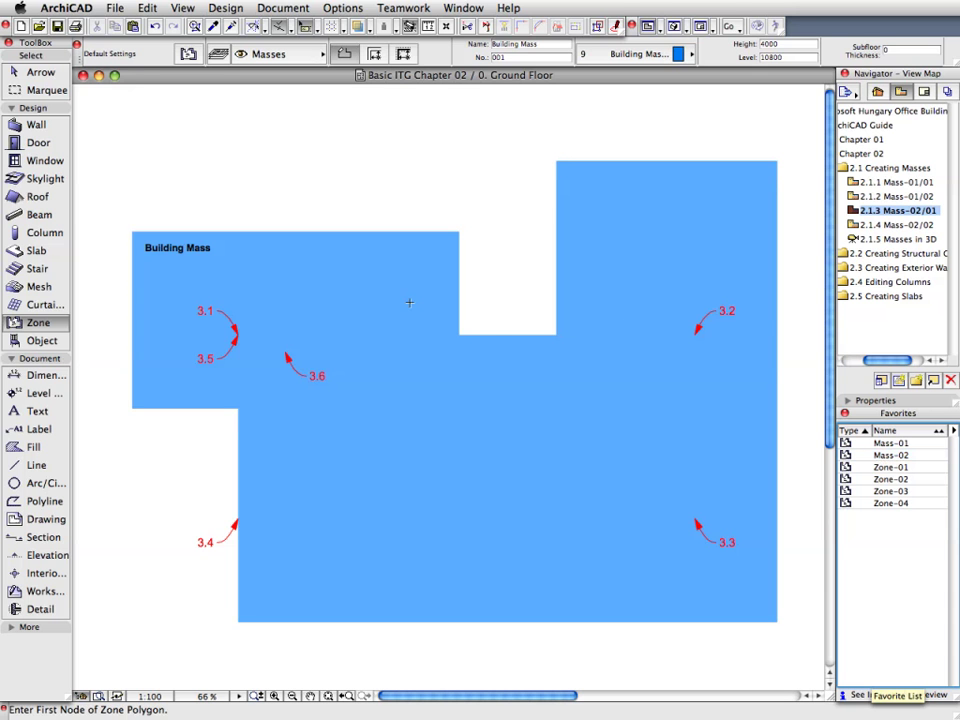
Draw the upper building mass zone polygon through points 3.1 to 3.5 and place its zone stamp at point 3.6
click(236, 335)
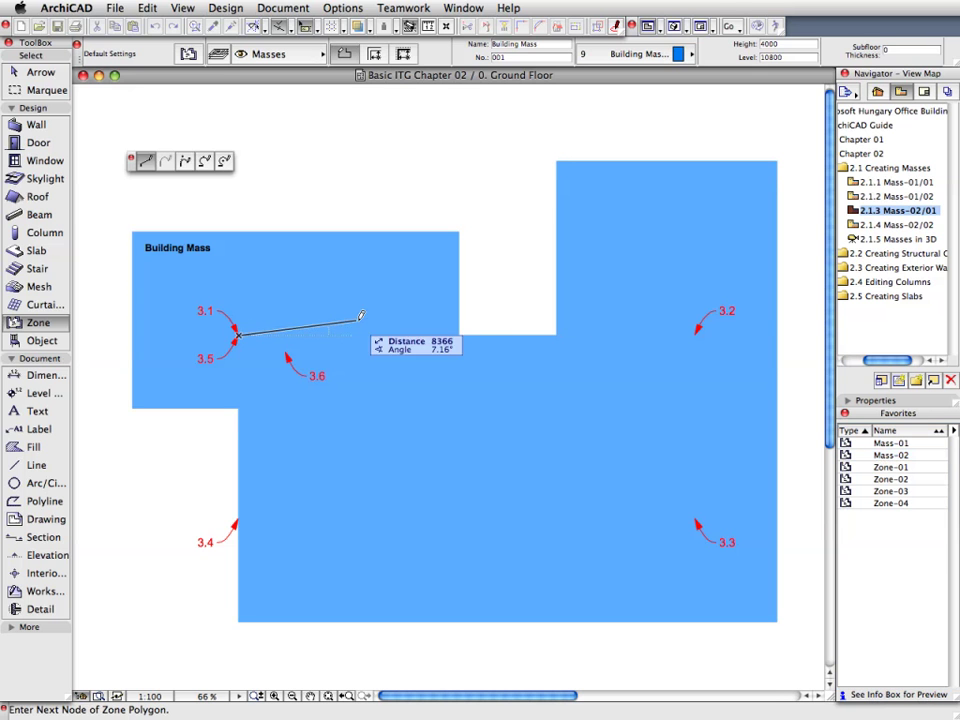
click(696, 335)
click(696, 519)
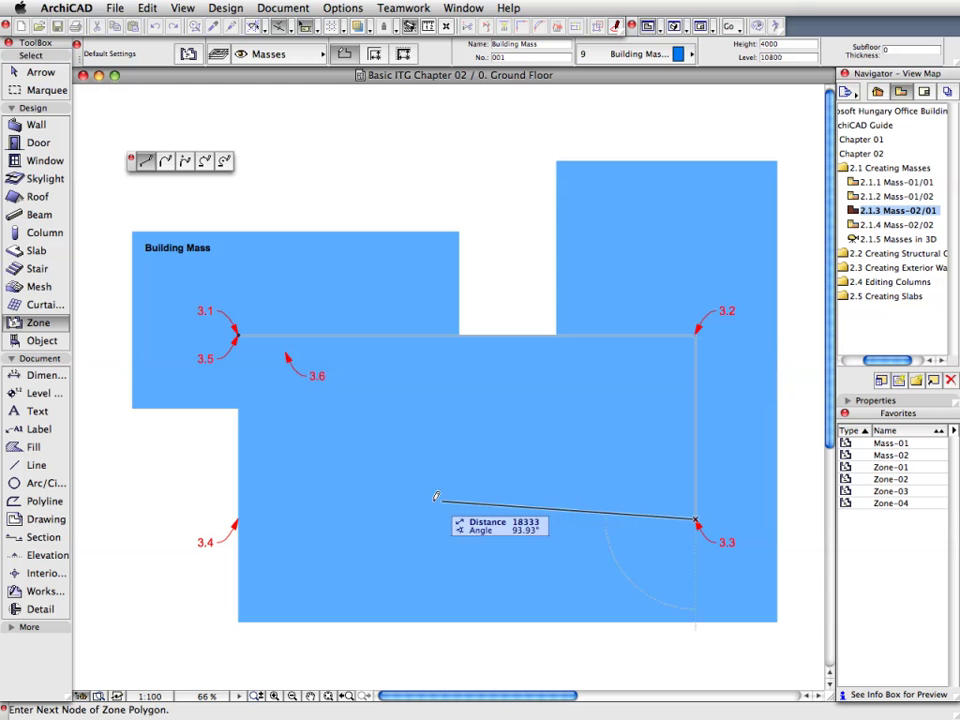
click(238, 519)
click(237, 335)
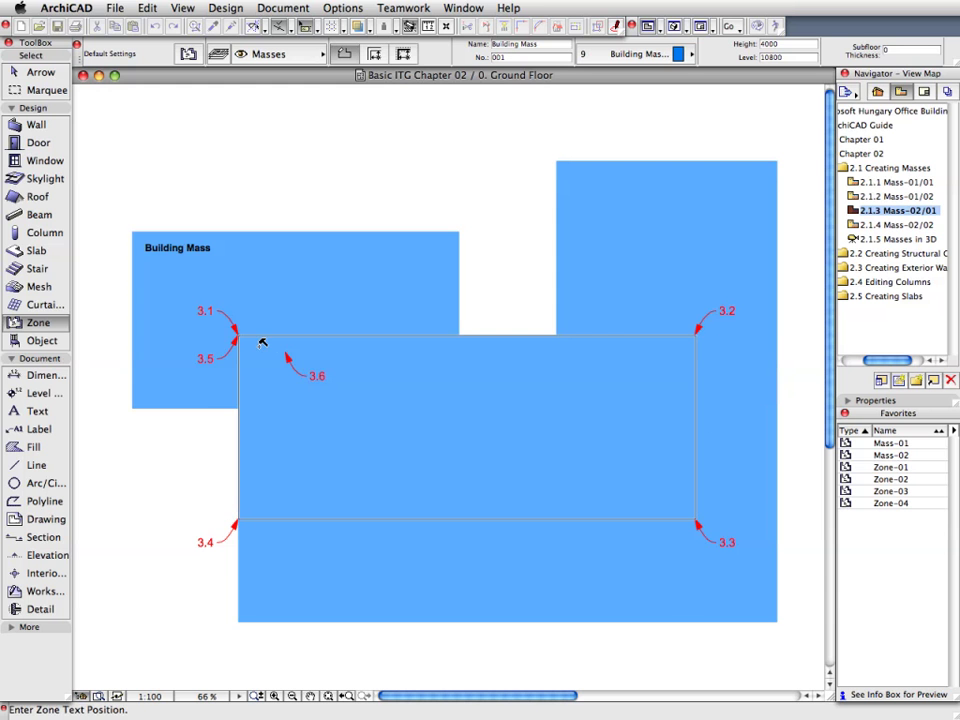
click(285, 348)
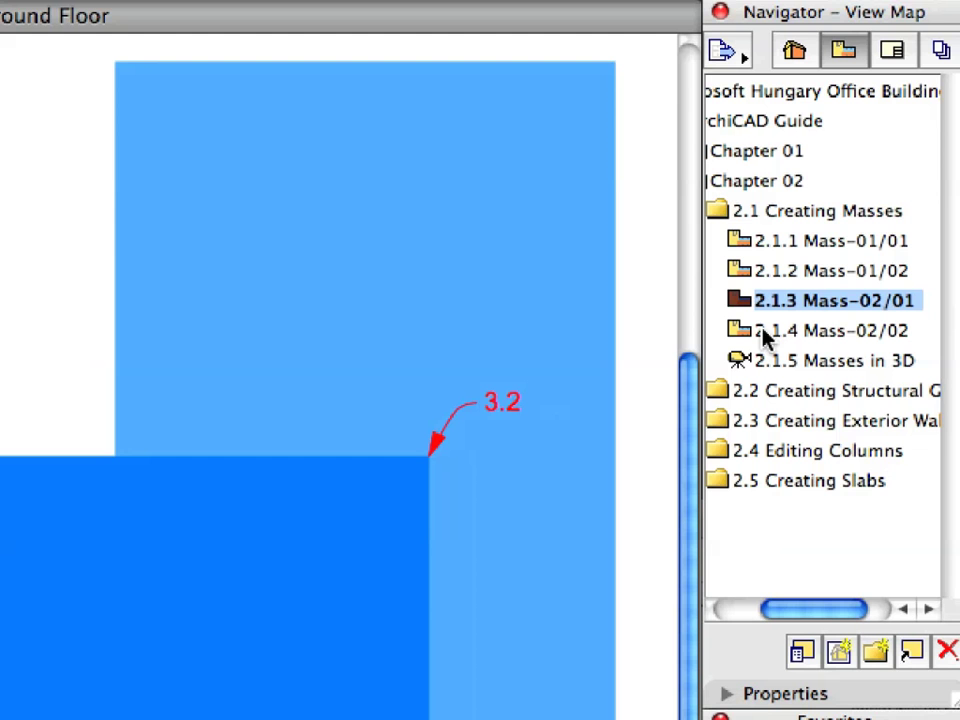
Open the 2.1.4 Mass-02/02 view and draw its building mass zone through points 4.1 to 4.5, with the stamp at 4.6
click(855, 228)
double_click(745, 335)
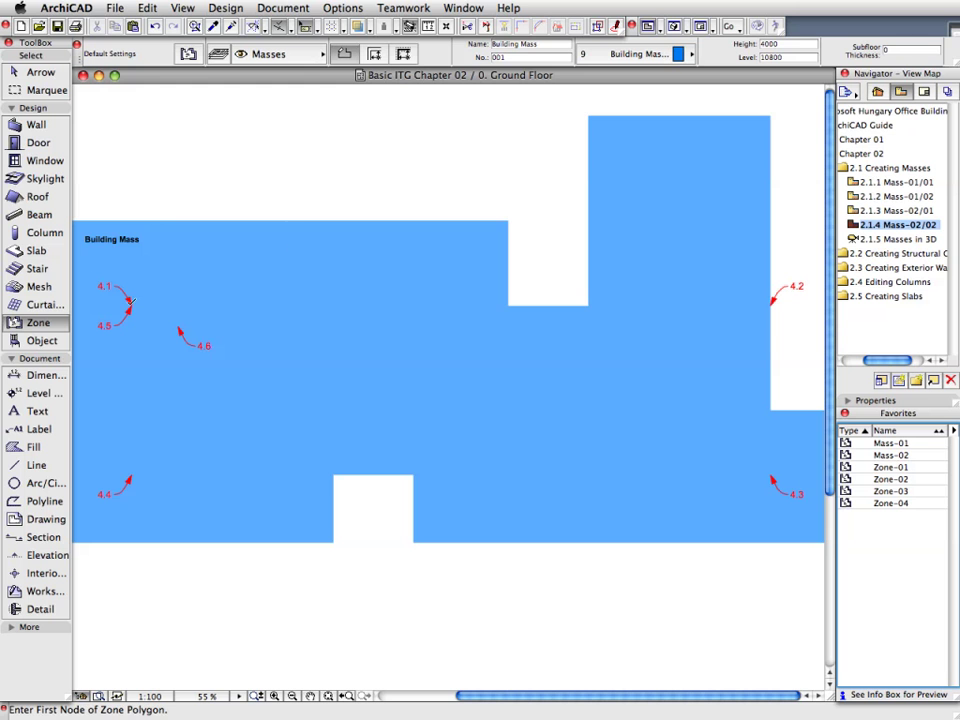
click(130, 305)
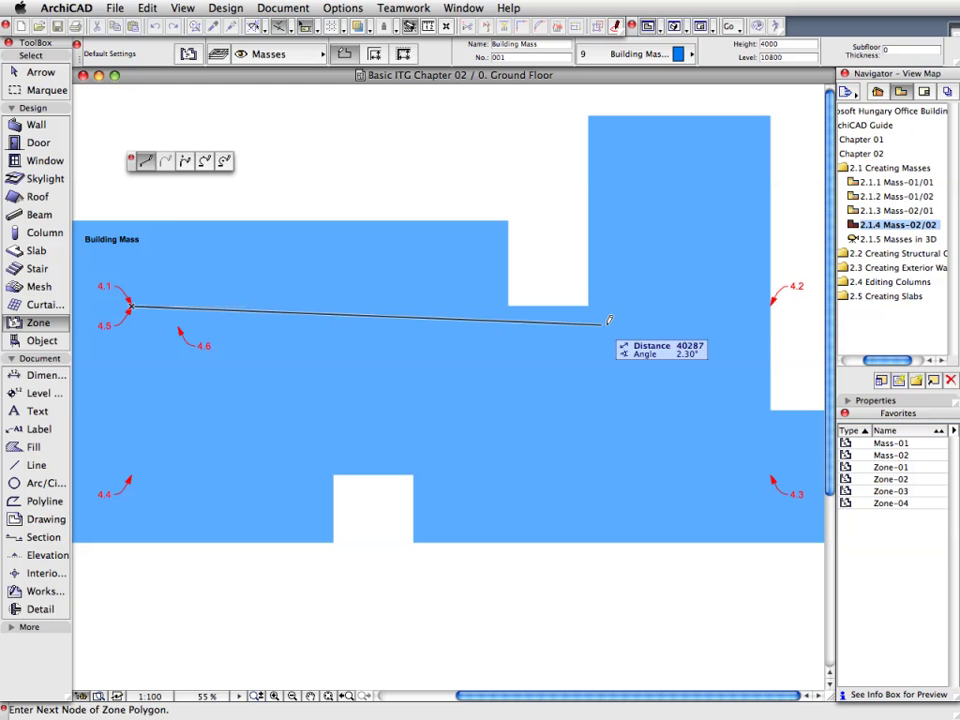
click(771, 305)
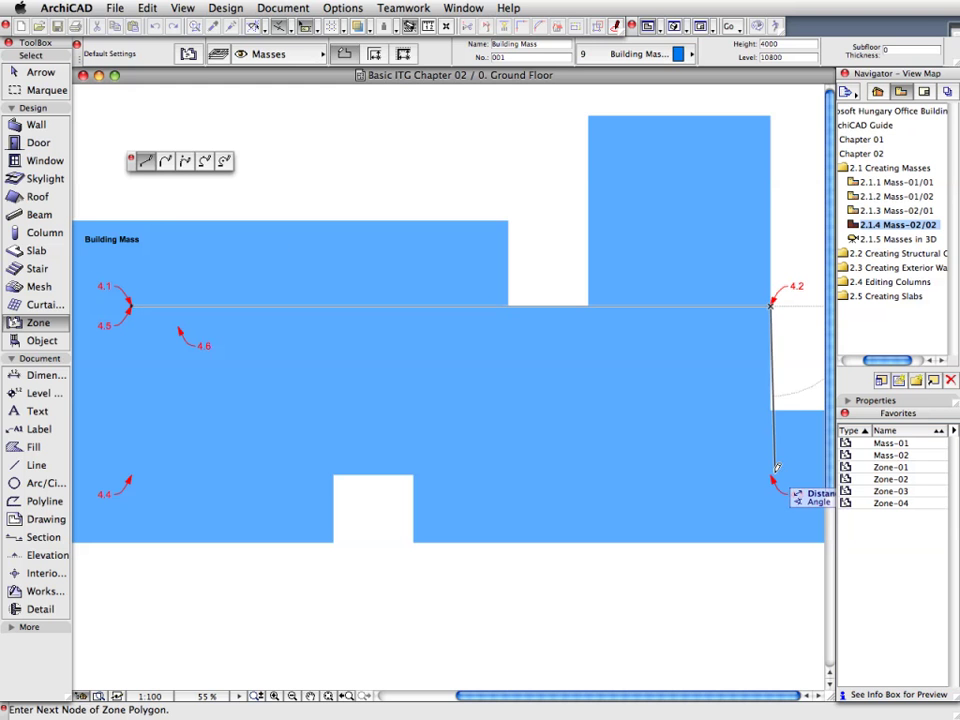
click(771, 475)
click(130, 475)
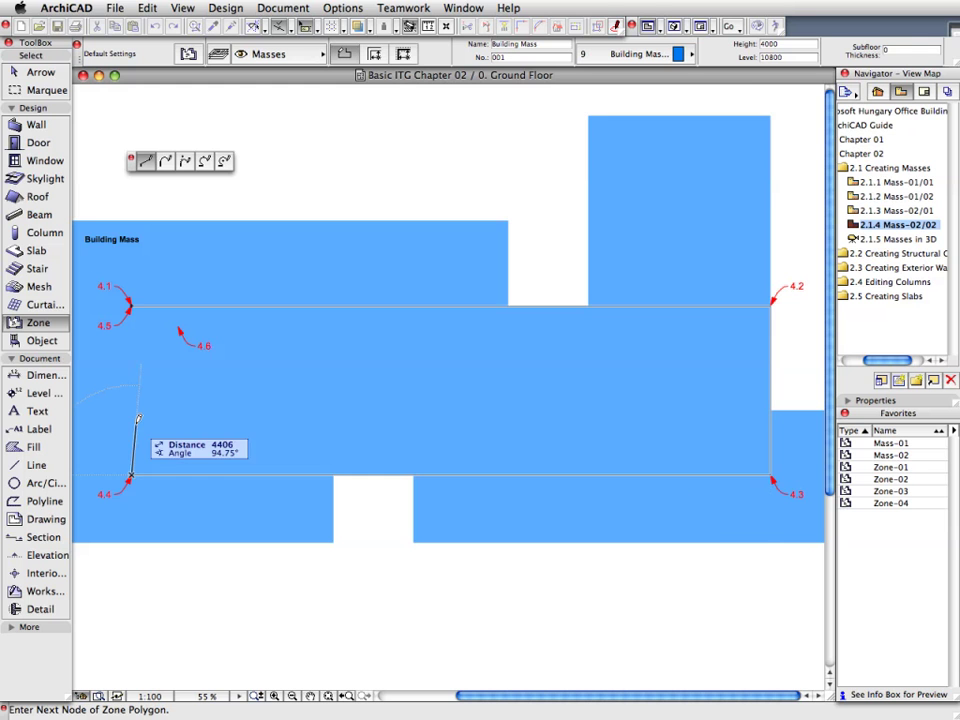
click(130, 305)
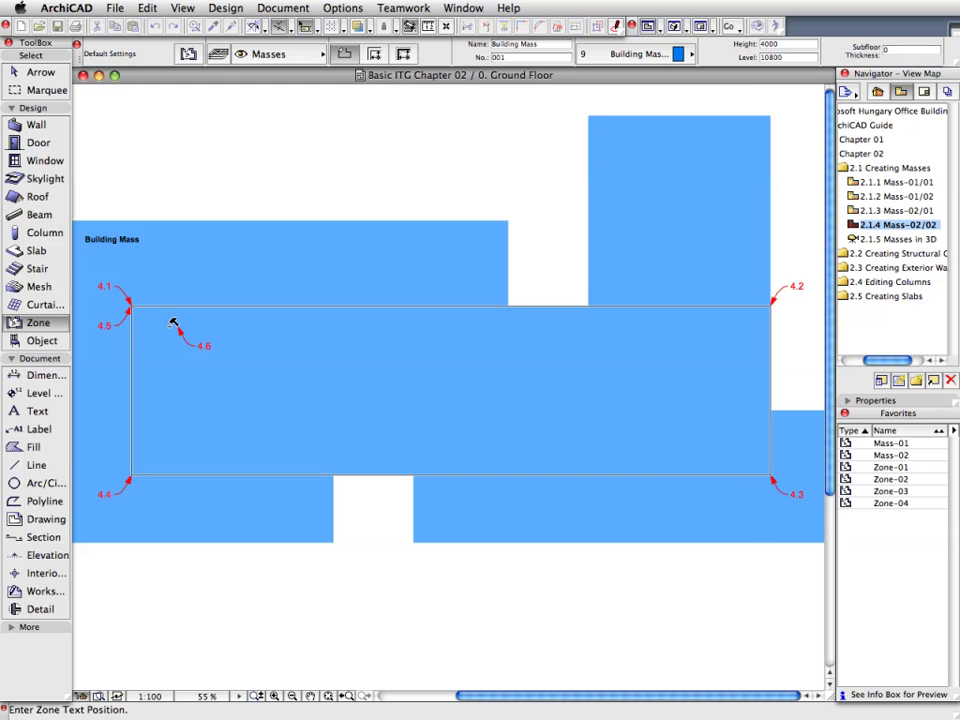
click(175, 325)
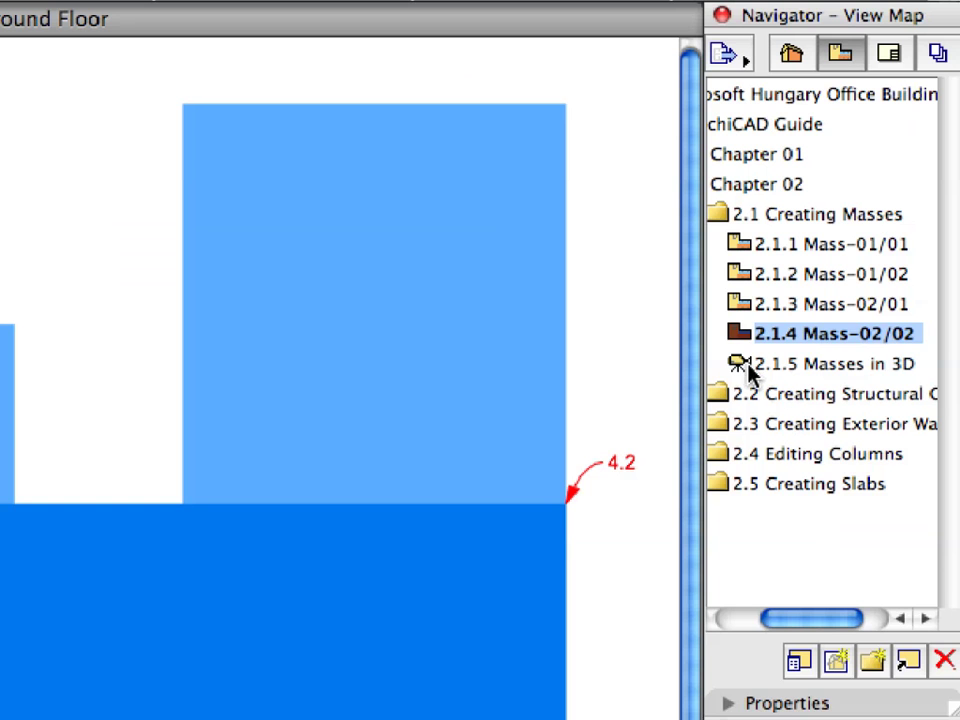
Open the 2.1.5 Masses in 3D view to display the building masses
click(867, 240)
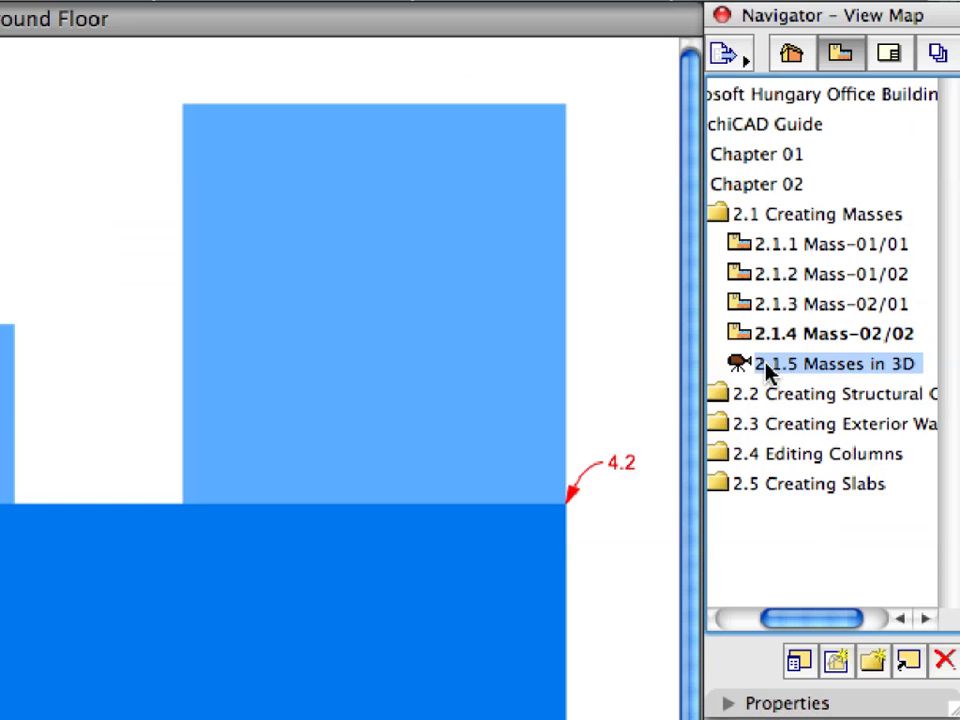
double_click(866, 368)
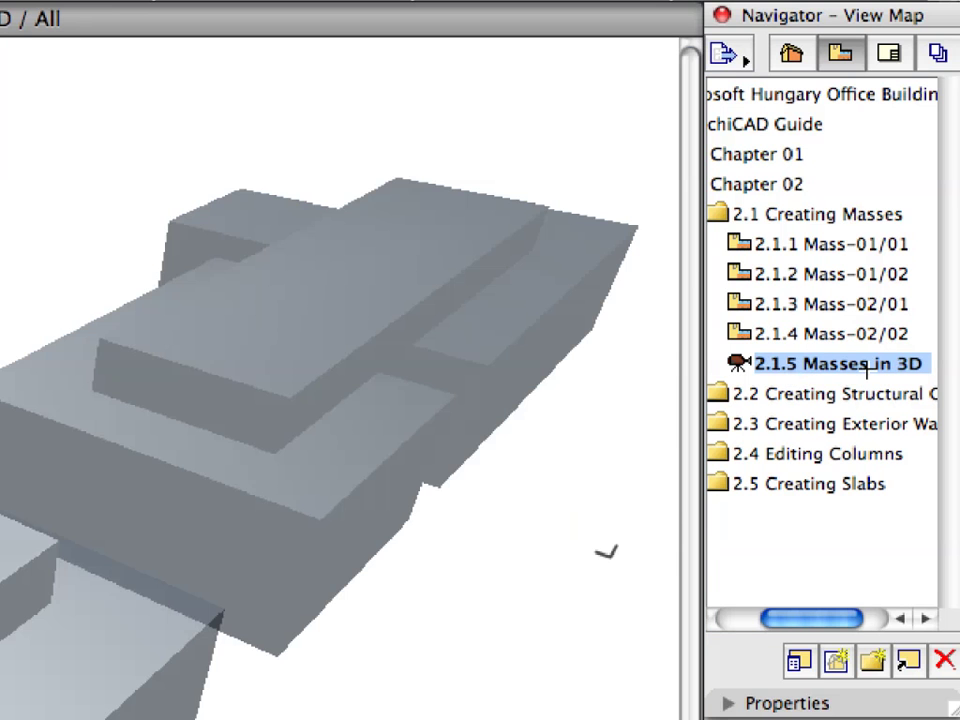